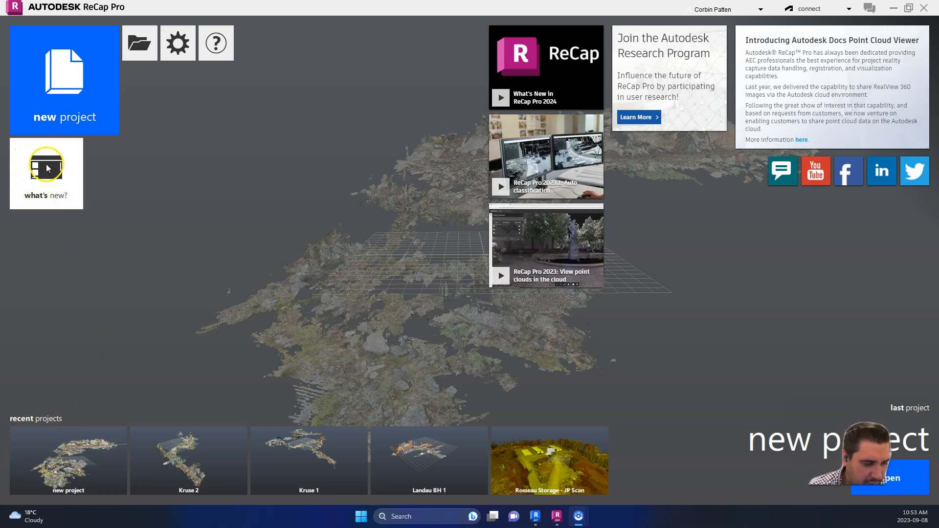
Create a point cloud import project named "new project (2)", saved in the 3D Scan Topo folder.
{"action": "left_click", "coordinate": [63, 102]}
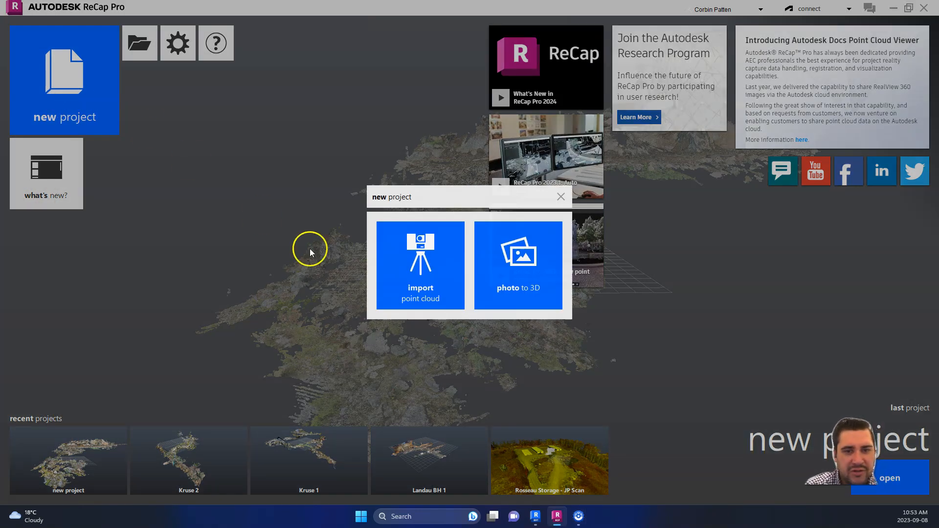
{"action": "left_click", "coordinate": [423, 271]}
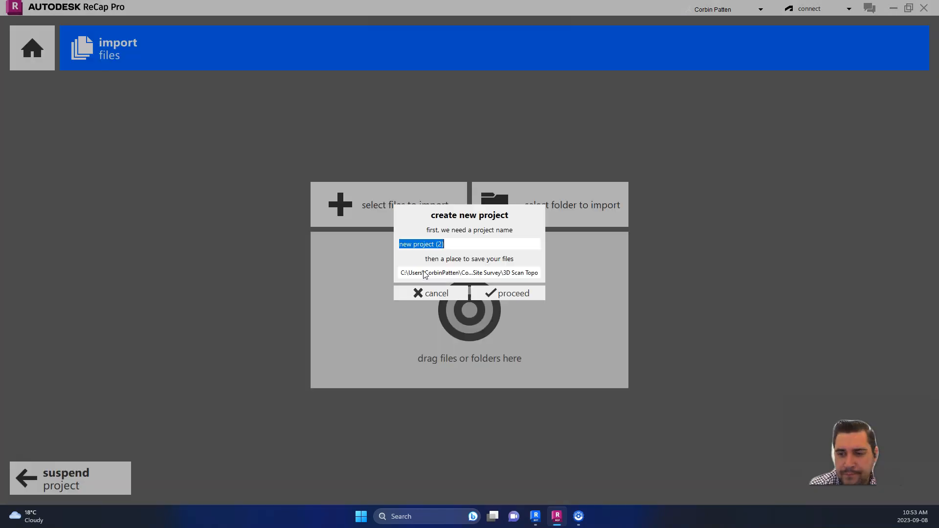
{"action": "left_click", "coordinate": [420, 275]}
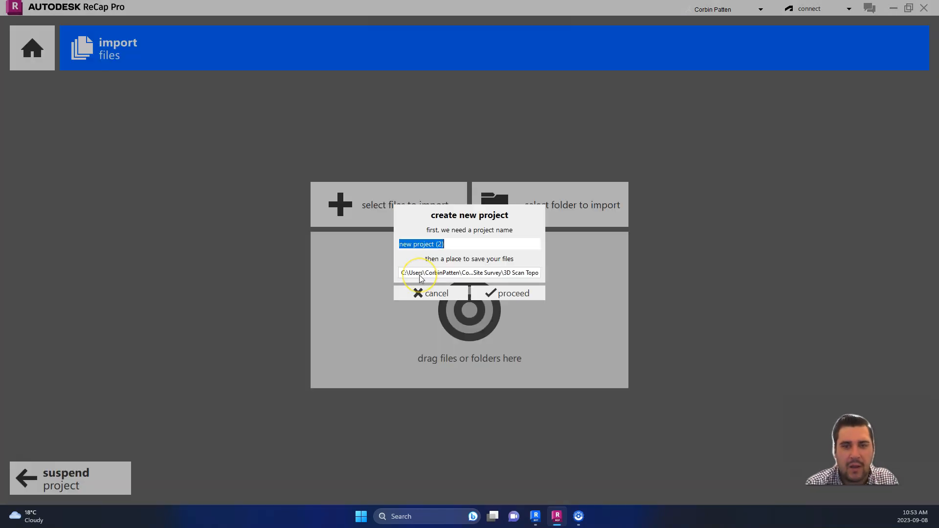
{"action": "left_click", "coordinate": [489, 297]}
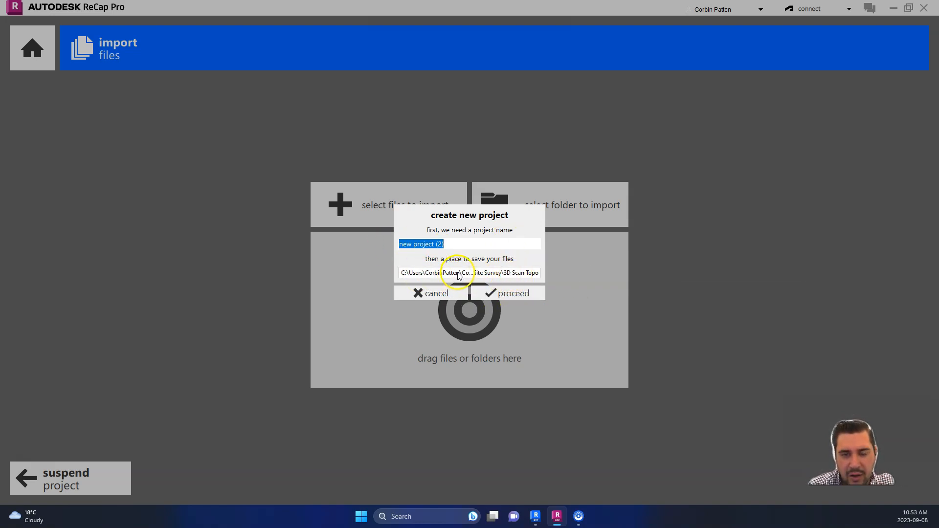
{"action": "left_click", "coordinate": [500, 277]}
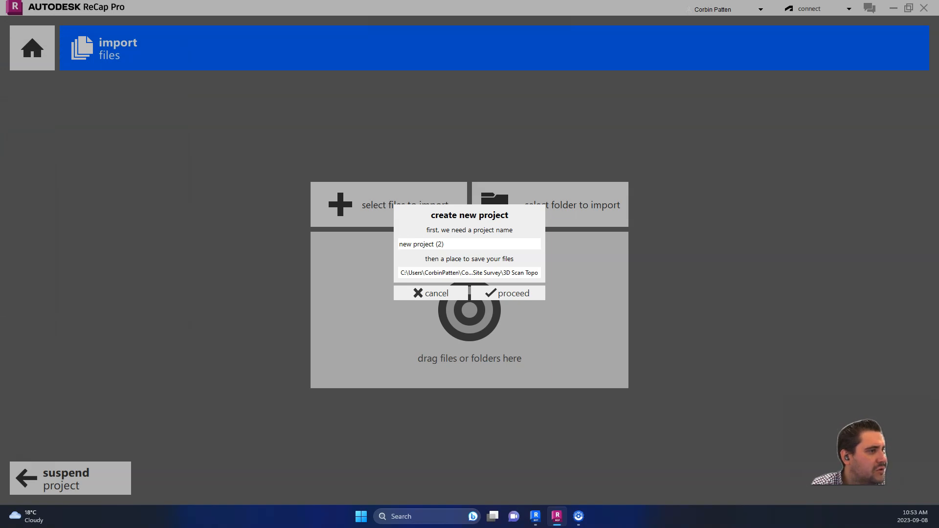
{"action": "left_click", "coordinate": [504, 294]}
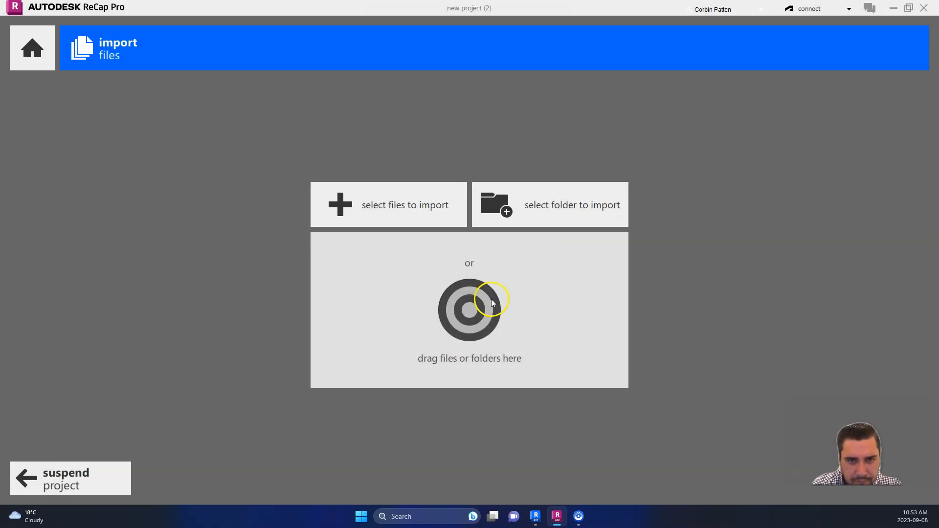
Import the .xyz scan file from the 3D Scan Topo folder with intensity clipping left at 0% to 100%.
{"action": "left_click", "coordinate": [394, 216]}
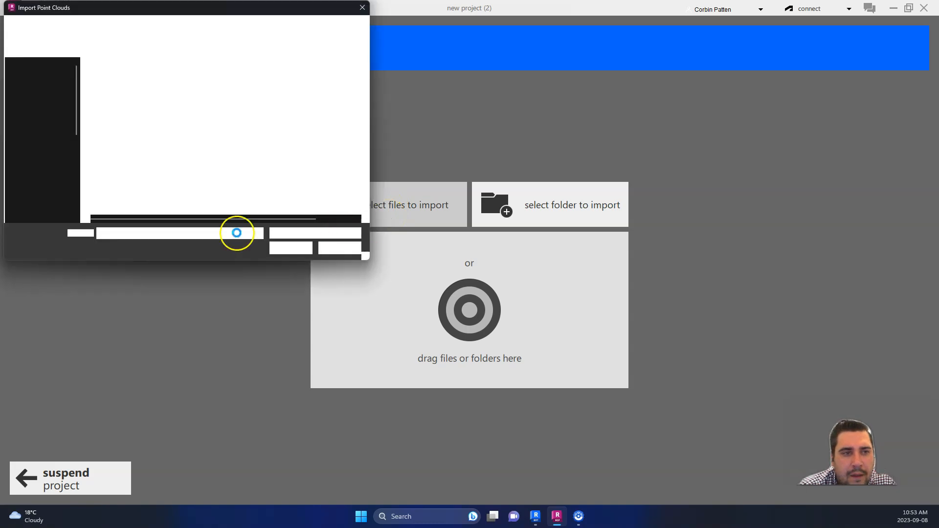
{"action": "left_click", "coordinate": [160, 99]}
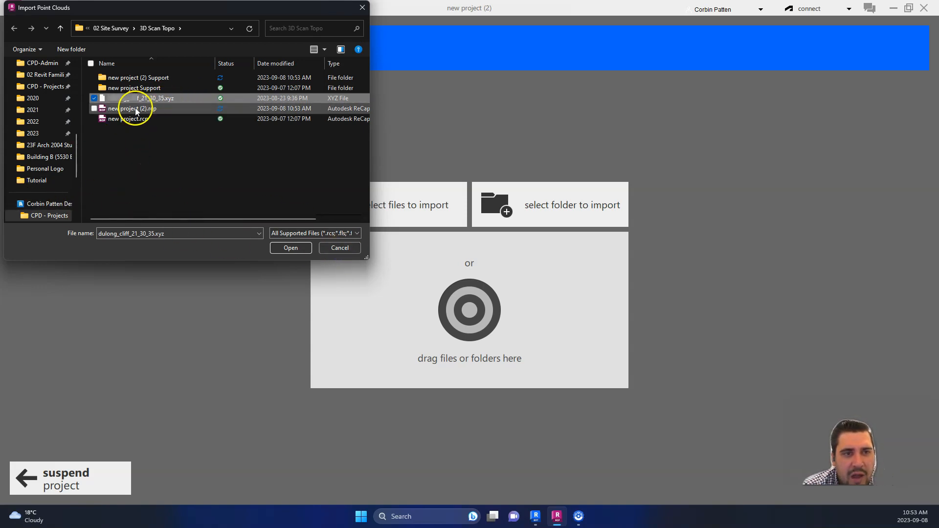
{"action": "left_click", "coordinate": [290, 248]}
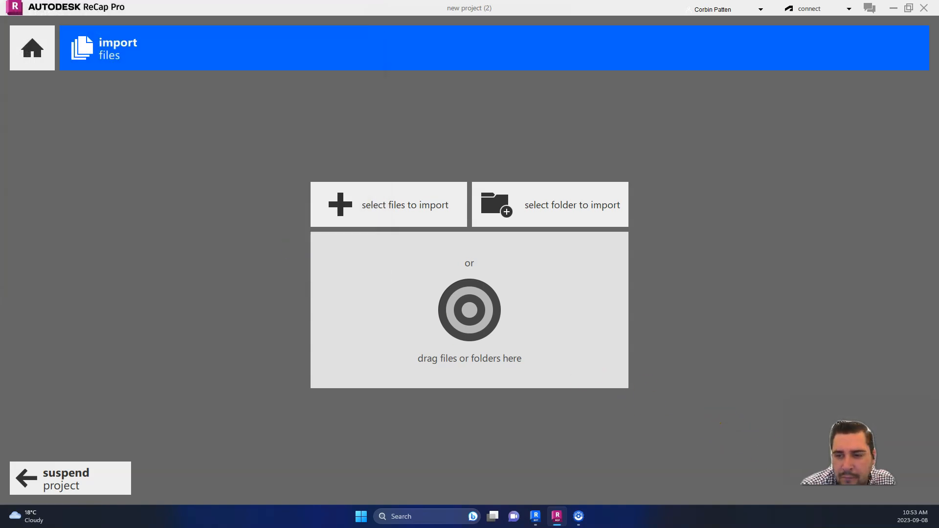
{"action": "left_click_drag", "start_coordinate": [852, 460], "coordinate": [852, 440]}
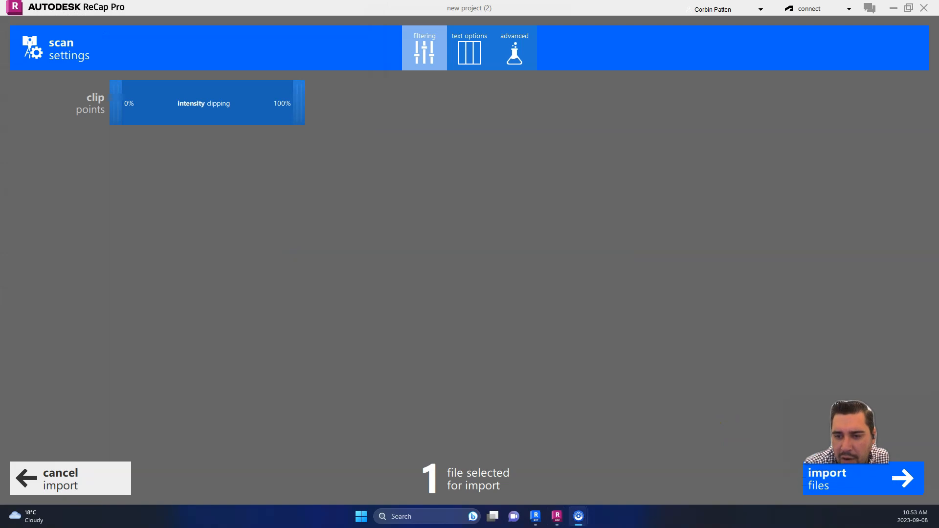
{"action": "left_click", "coordinate": [881, 483]}
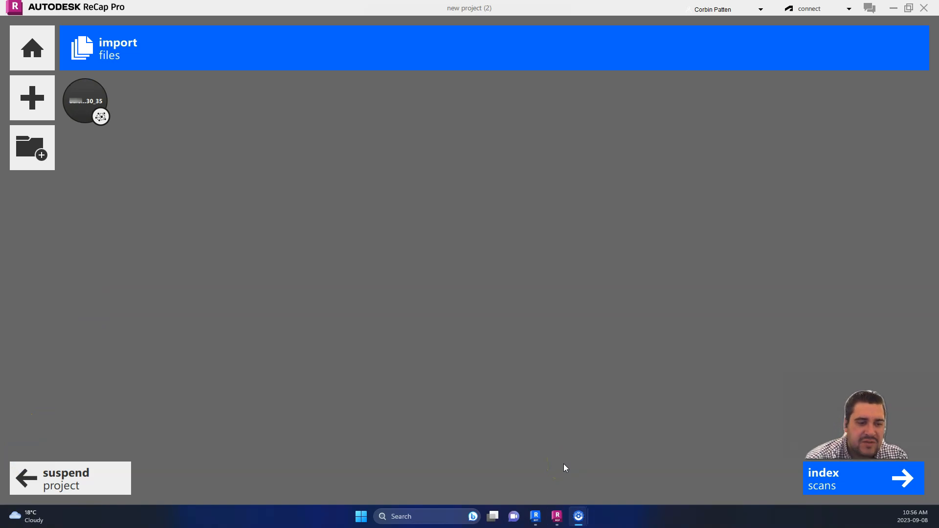
Index the imported scan and launch the project.
{"action": "left_click", "coordinate": [869, 482]}
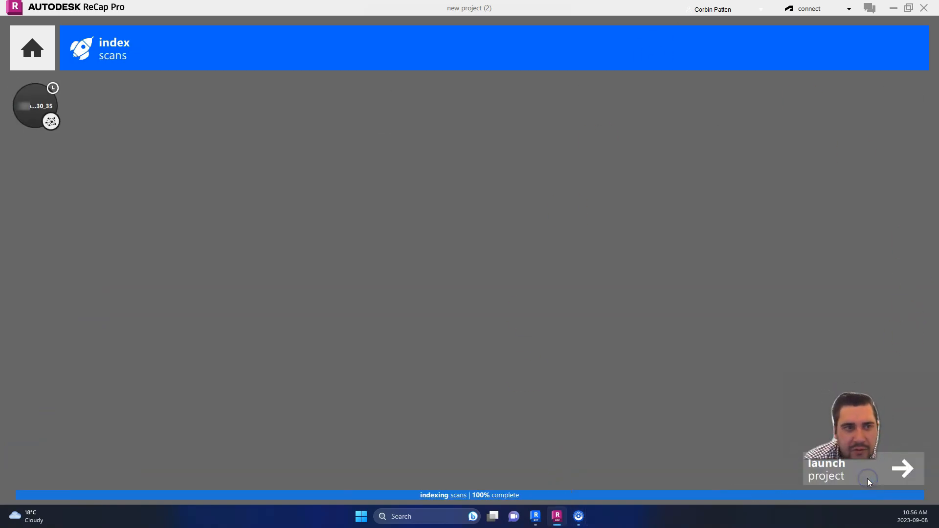
{"action": "left_click", "coordinate": [868, 479]}
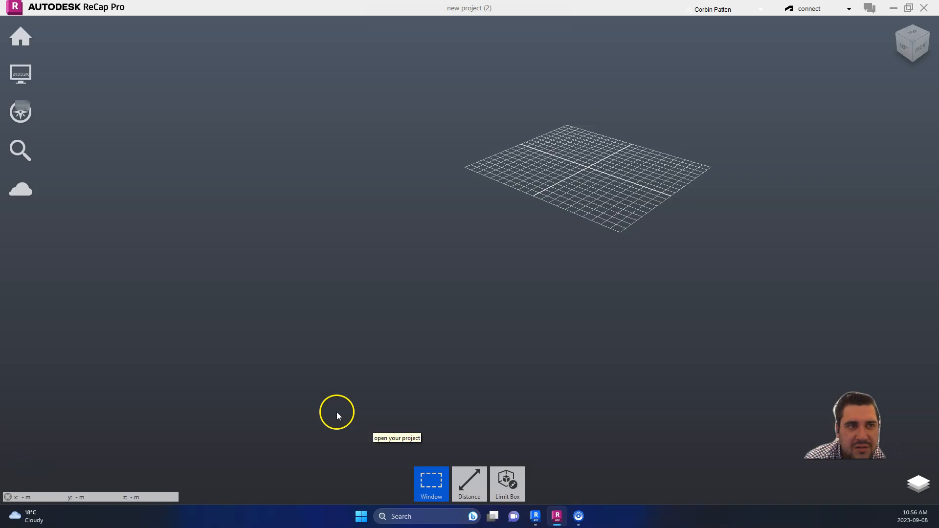
Examine the imported cliff point cloud from several angles and distances.
{"action": "mouse_move", "coordinate": [404, 287]}
{"action": "left_mouse_down"}
{"action": "mouse_move", "coordinate": [839, 297]}
{"action": "mouse_move", "coordinate": [821, 269]}
{"action": "left_mouse_up"}
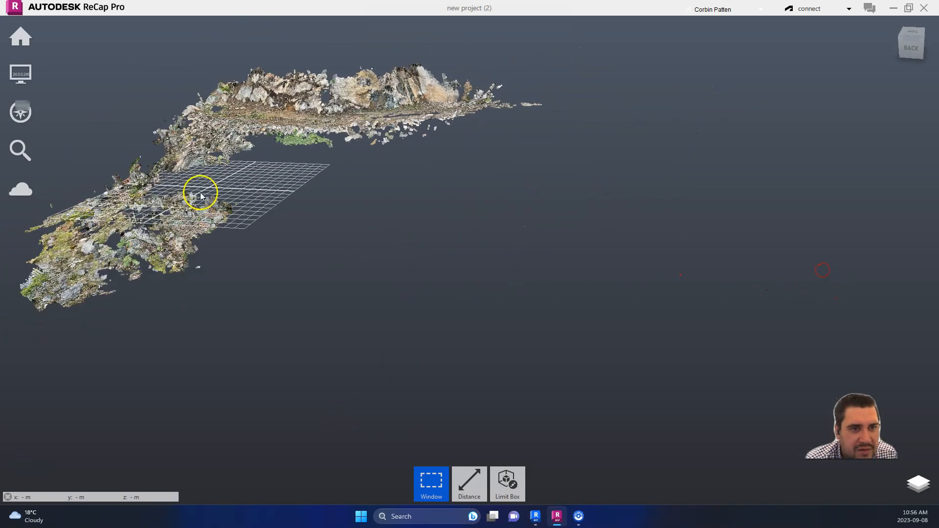
{"action": "scroll", "coordinate": [111, 140], "scroll_direction": "up", "scroll_amount": 3}
{"action": "scroll", "coordinate": [111, 140], "scroll_direction": "up", "scroll_amount": 2}
{"action": "scroll", "coordinate": [621, 308], "scroll_direction": "down", "scroll_amount": 5}
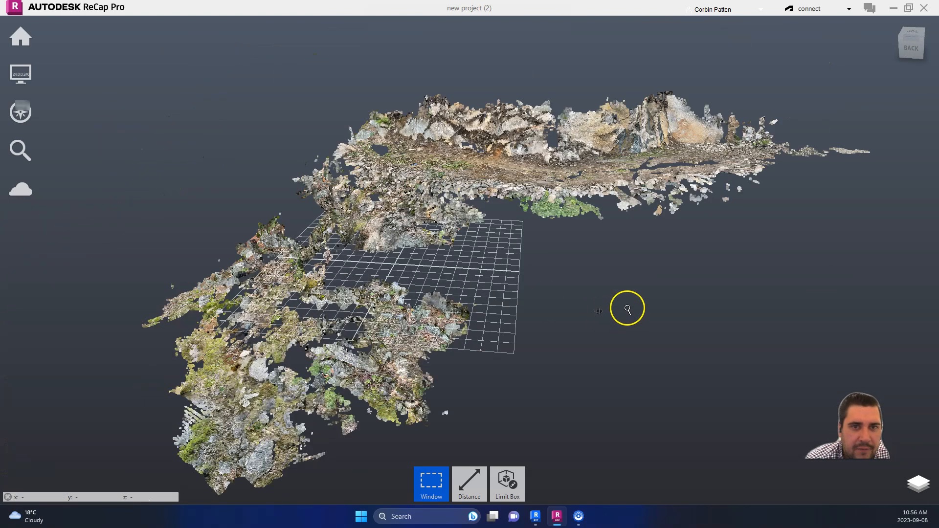
{"action": "scroll", "coordinate": [662, 163], "scroll_direction": "up", "scroll_amount": 2}
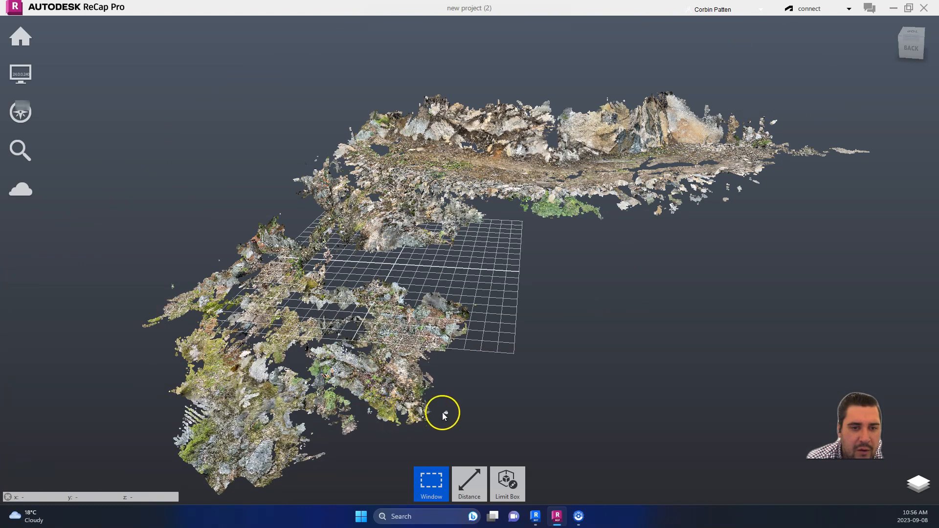
{"action": "left_click_drag", "start_coordinate": [556, 429], "coordinate": [557, 409]}
{"action": "middle_click_drag", "start_coordinate": [558, 409], "coordinate": [697, 326]}
{"action": "mouse_move", "coordinate": [667, 374]}
{"action": "middle_mouse_down", "text": "shift"}
{"action": "mouse_move", "coordinate": [612, 350]}
{"action": "mouse_move", "coordinate": [559, 358]}
{"action": "middle_mouse_up", "text": "shift"}
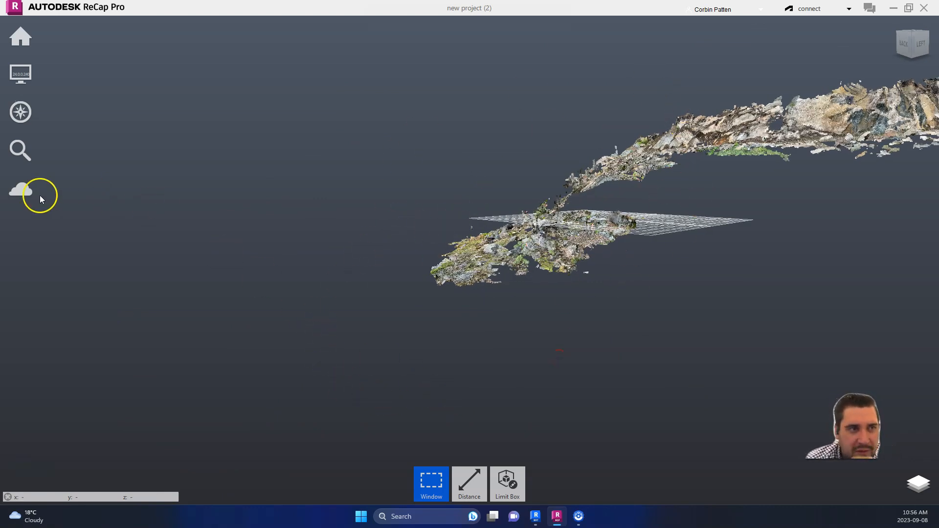
Save the point cloud project.
{"action": "mouse_move", "coordinate": [26, 45]}
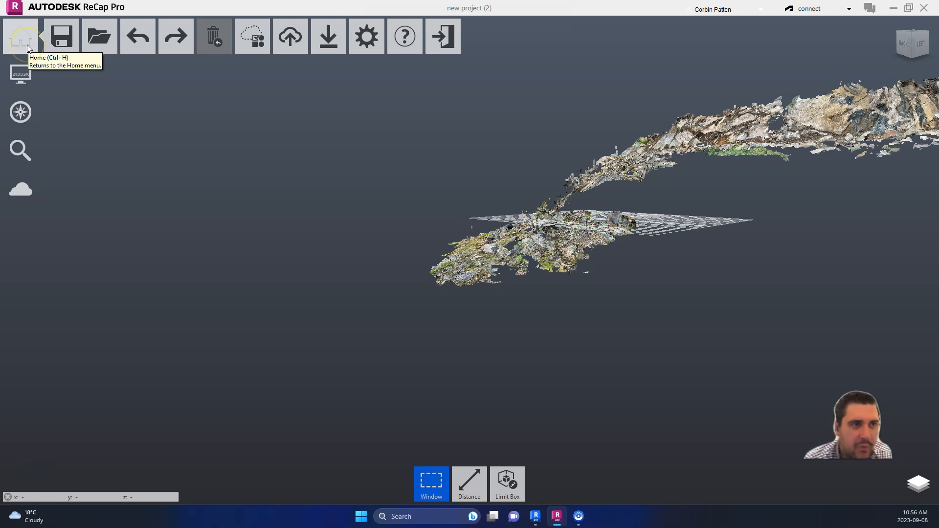
{"action": "key", "text": "ctrl"}
{"action": "key", "text": "ctrl"}
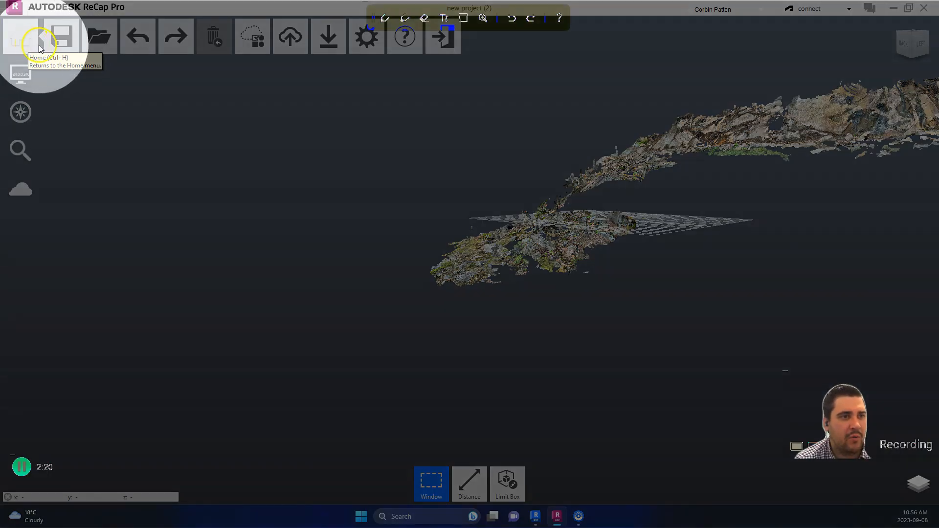
{"action": "left_click", "coordinate": [69, 36]}
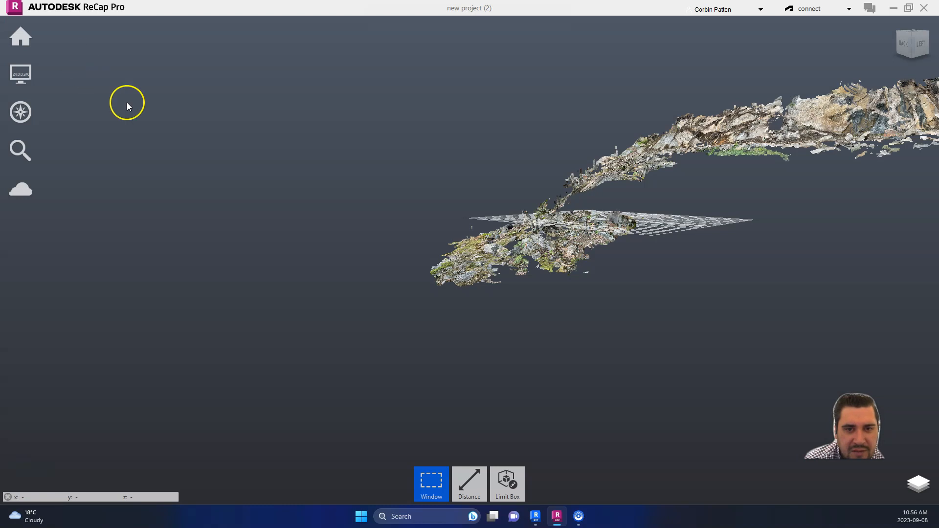
Switch to Revit, open the default 3D view and close the A000 cover sheet.
{"action": "left_click", "coordinate": [519, 482]}
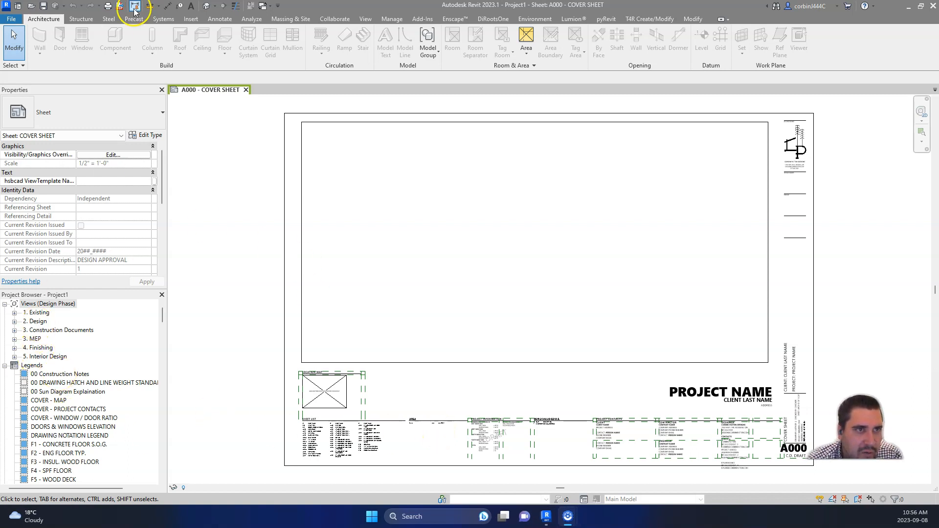
{"action": "left_click", "coordinate": [206, 7]}
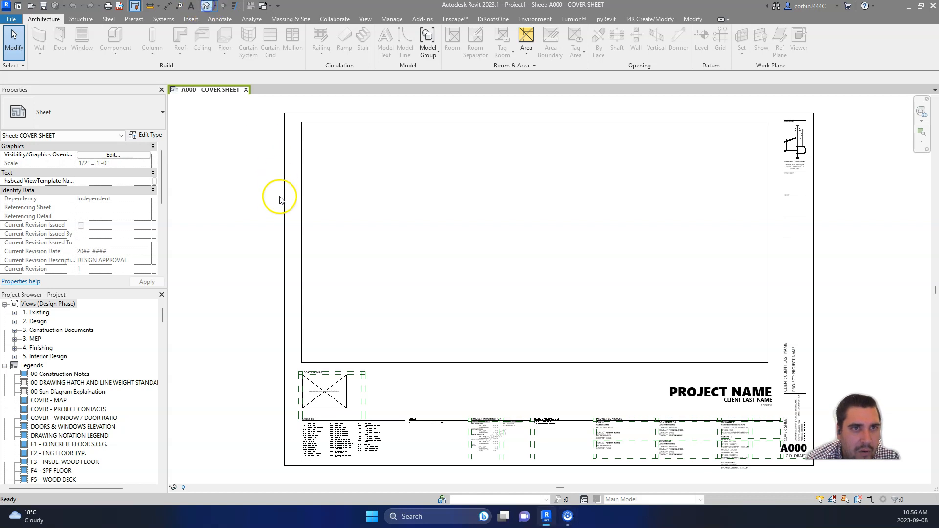
{"action": "left_click", "coordinate": [243, 90]}
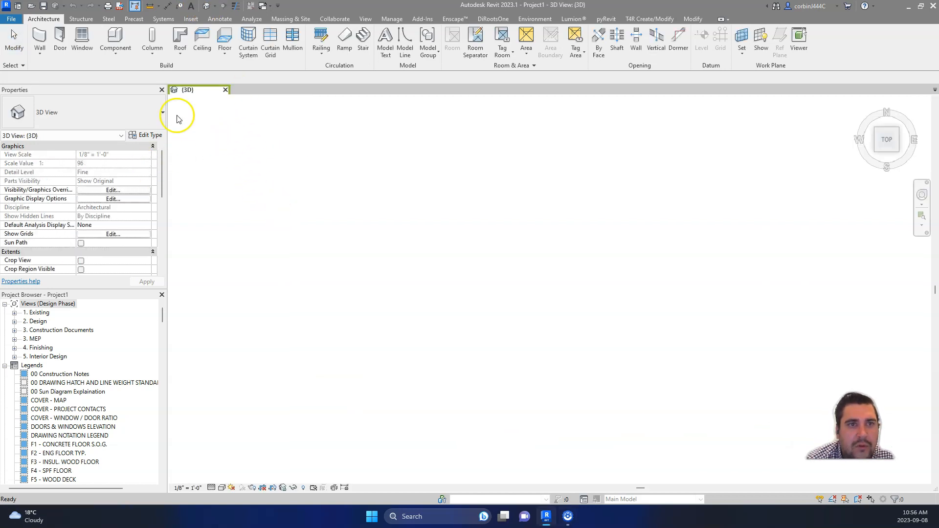
Link the point cloud "new project (2).rcp" into the 3D view with Auto - Center to Center positioning.
{"action": "left_click", "coordinate": [193, 22]}
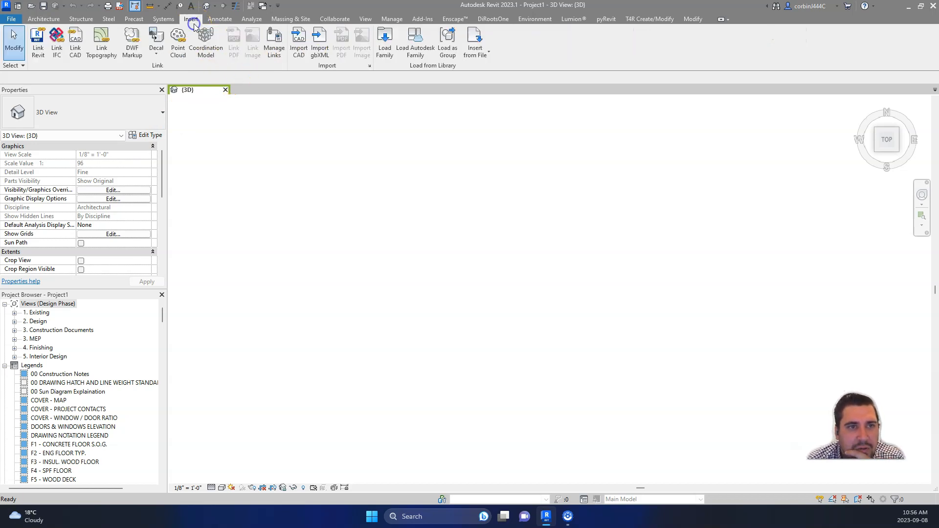
{"action": "left_click", "coordinate": [178, 49]}
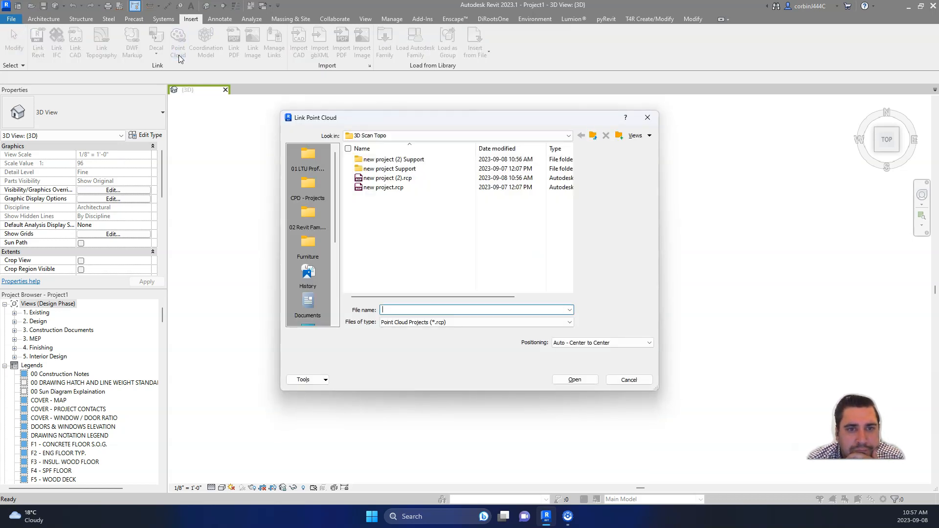
{"action": "left_click", "coordinate": [389, 179]}
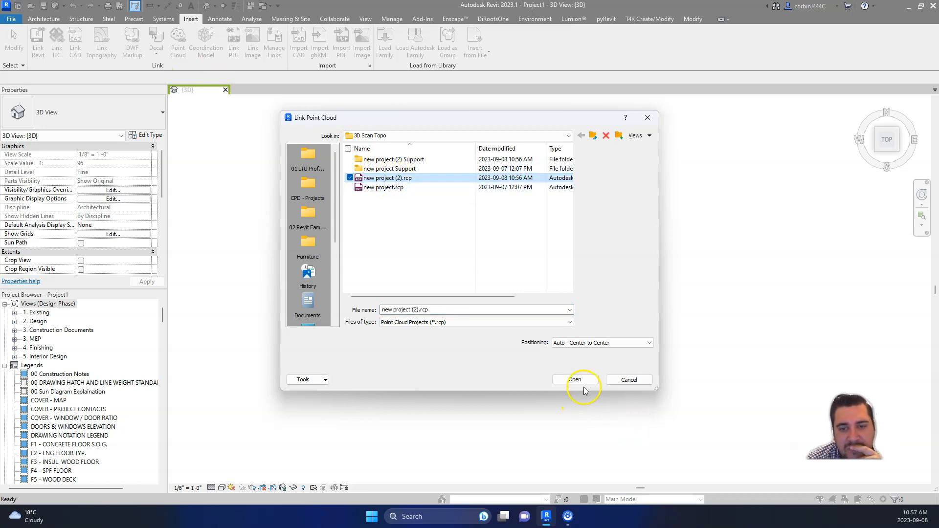
{"action": "left_click", "coordinate": [589, 380]}
{"action": "mouse_move", "coordinate": [547, 517]}
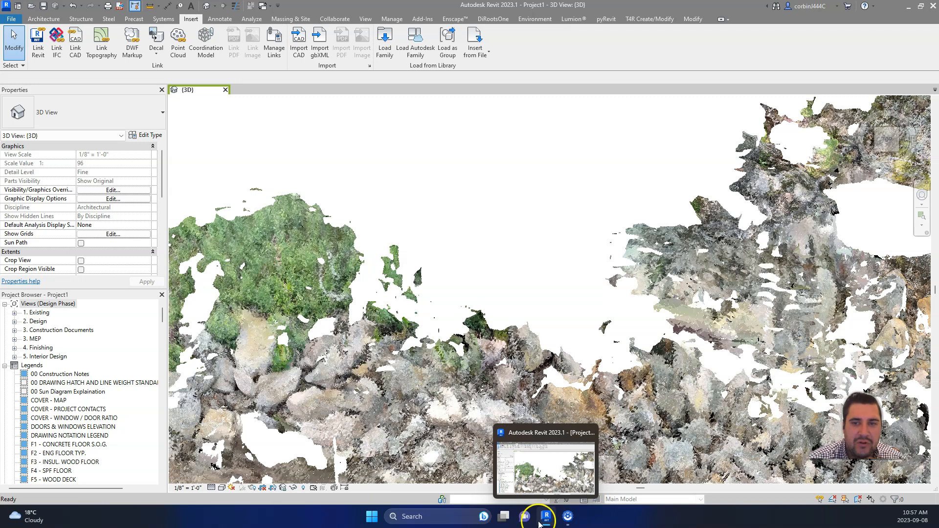
{"action": "scroll", "coordinate": [424, 248], "scroll_direction": "down", "scroll_amount": 5}
{"action": "middle_click_drag", "start_coordinate": [424, 248], "coordinate": [325, 351], "text": "shift"}
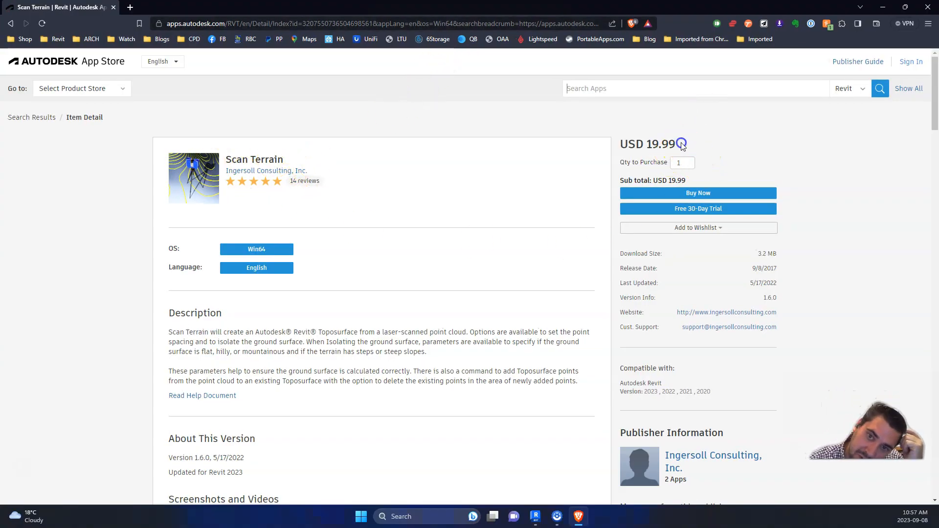
Check the price of the Scan Terrain app on its Autodesk App Store page in the browser.
{"action": "left_click_drag", "start_coordinate": [681, 142], "coordinate": [607, 145]}
{"action": "left_click", "coordinate": [608, 144]}
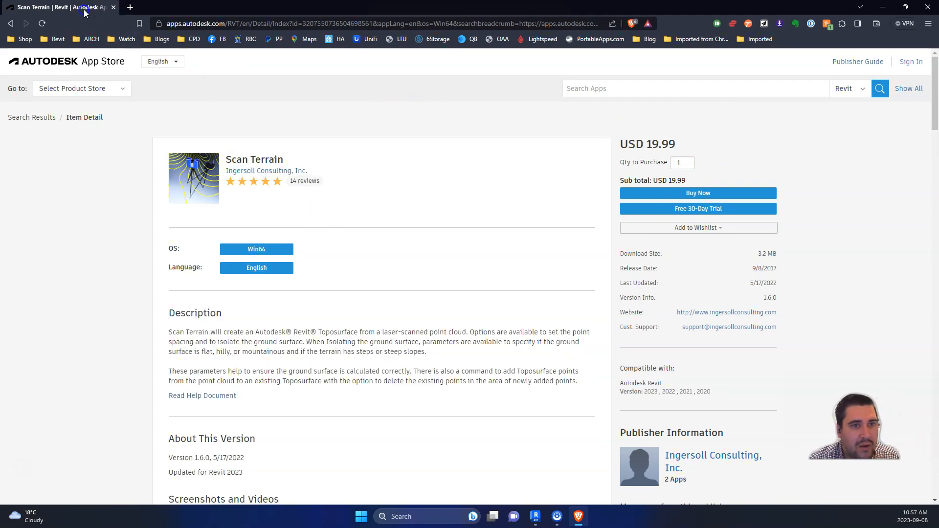
{"action": "left_click_drag", "start_coordinate": [84, 10], "coordinate": [0, 73]}
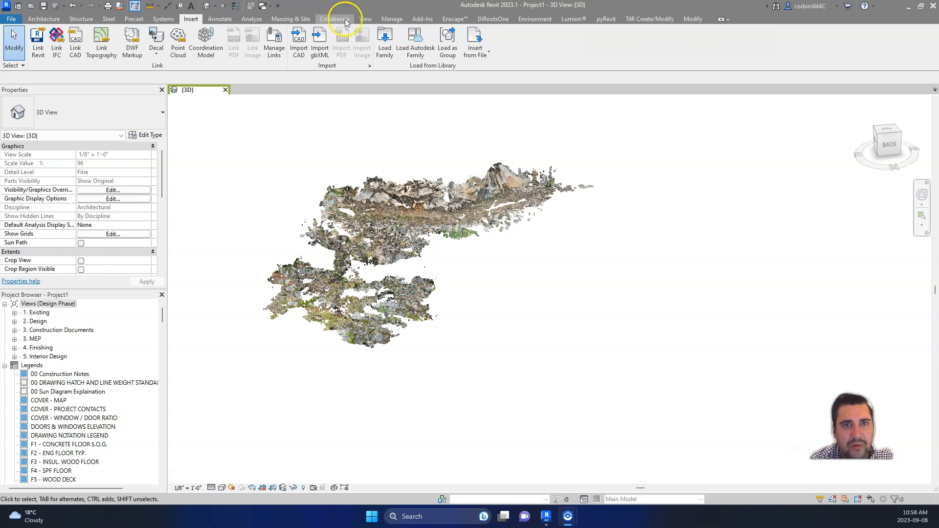
Start Scan Terrain's Create Toposurface on the linked point cloud and choose the mountainous terrain type with steep slopes and sharp peaks.
{"action": "left_click", "coordinate": [422, 19]}
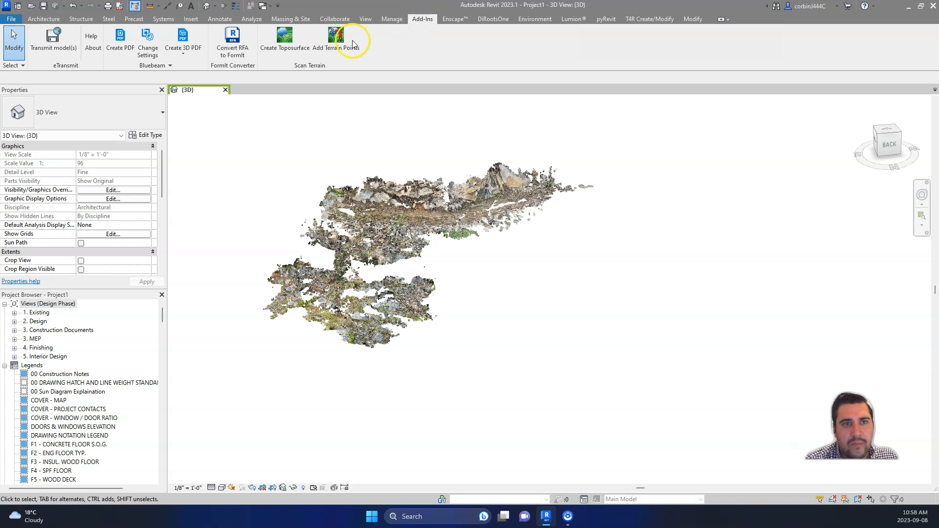
{"action": "left_click", "coordinate": [373, 212]}
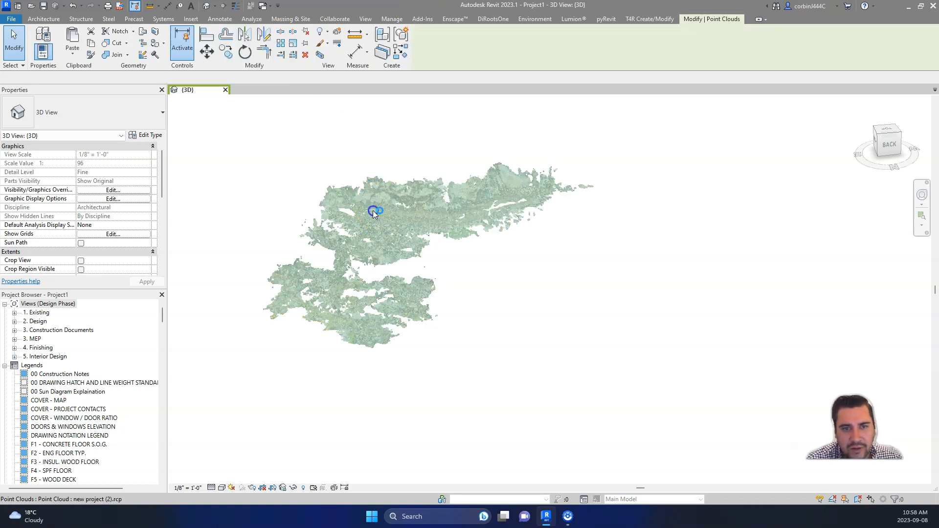
{"action": "left_click", "coordinate": [419, 19]}
{"action": "left_click", "coordinate": [287, 43]}
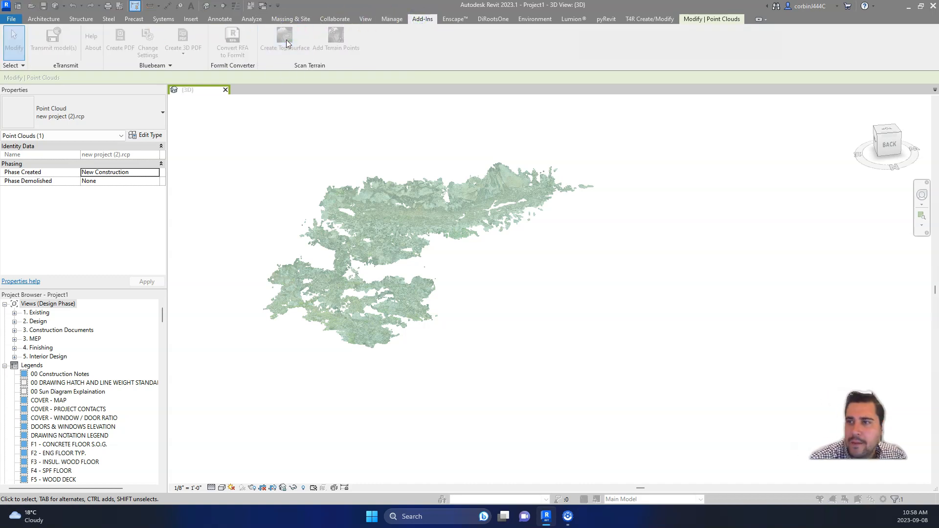
{"action": "left_click_drag", "start_coordinate": [510, 69], "coordinate": [502, 106]}
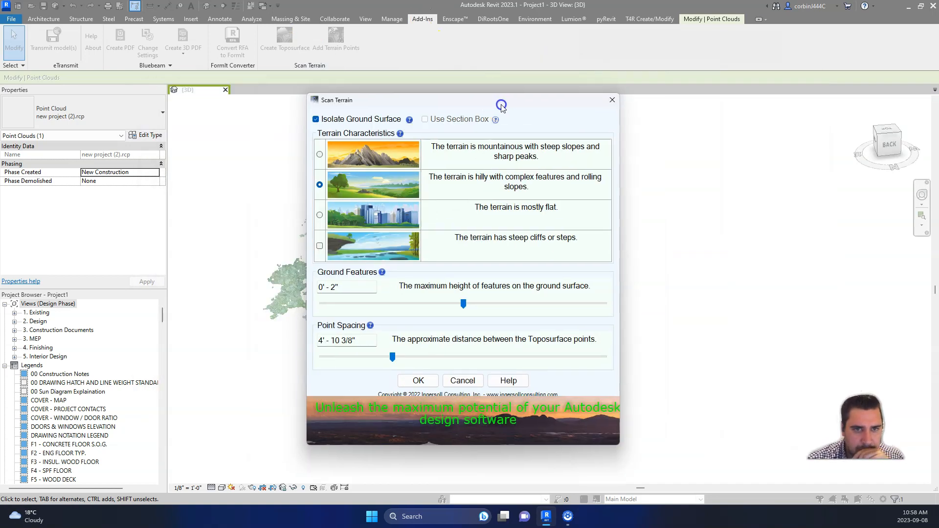
{"action": "left_click", "coordinate": [320, 155]}
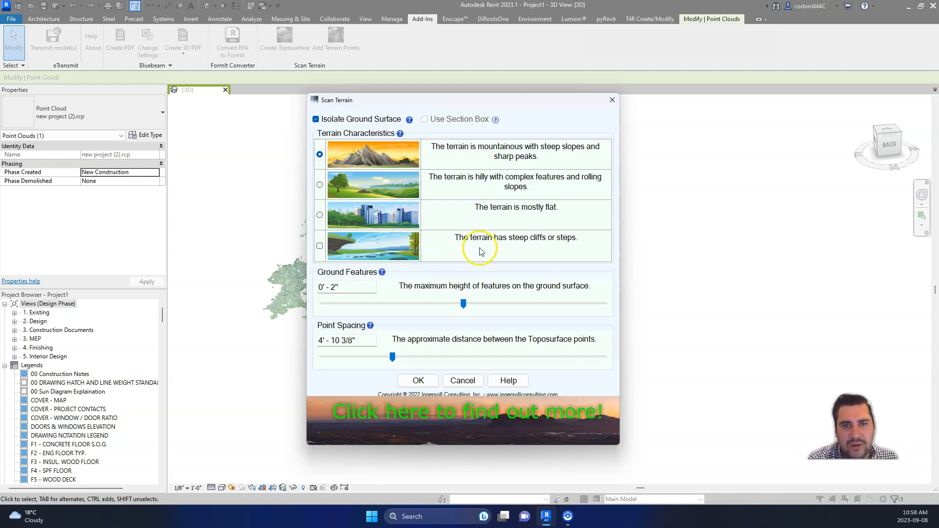
Set the ground features height to 0' - 3 7/8" and the point spacing to 1' - 9 3/4", and generate the toposurface.
{"action": "left_click_drag", "start_coordinate": [463, 304], "coordinate": [806, 304]}
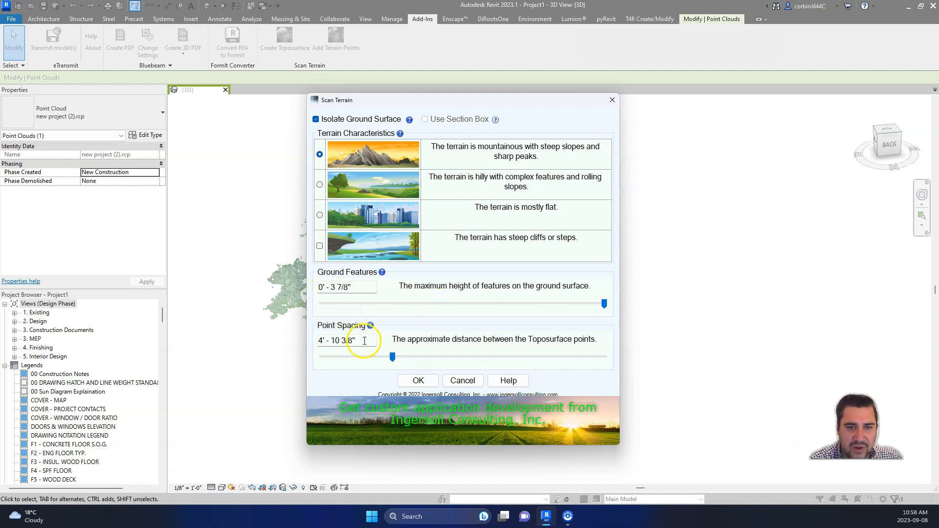
{"action": "left_click_drag", "start_coordinate": [393, 358], "coordinate": [345, 359]}
{"action": "left_click", "coordinate": [411, 384]}
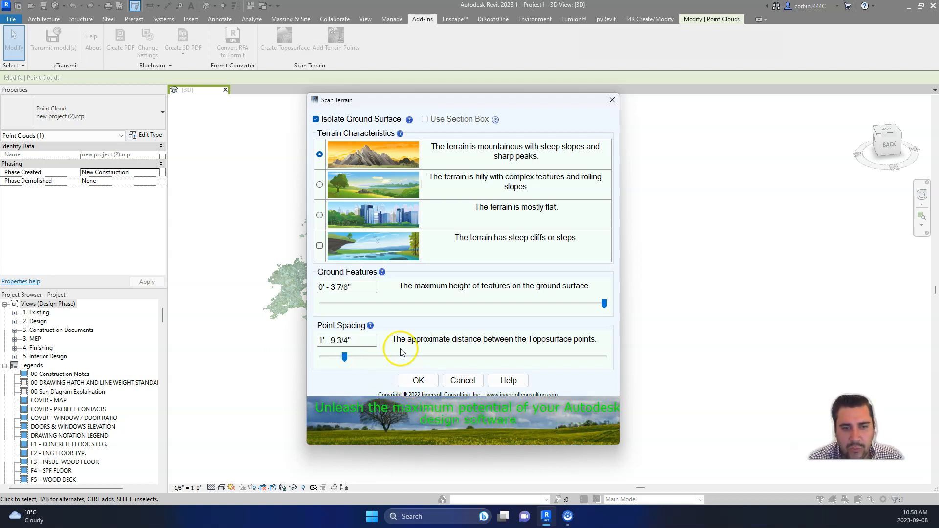
{"action": "left_click", "coordinate": [424, 383]}
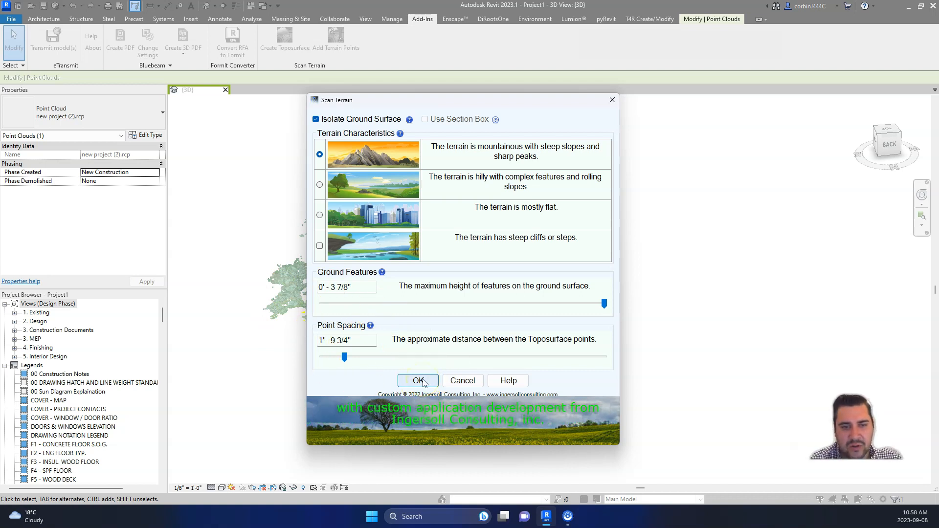
{"action": "left_click", "coordinate": [423, 382]}
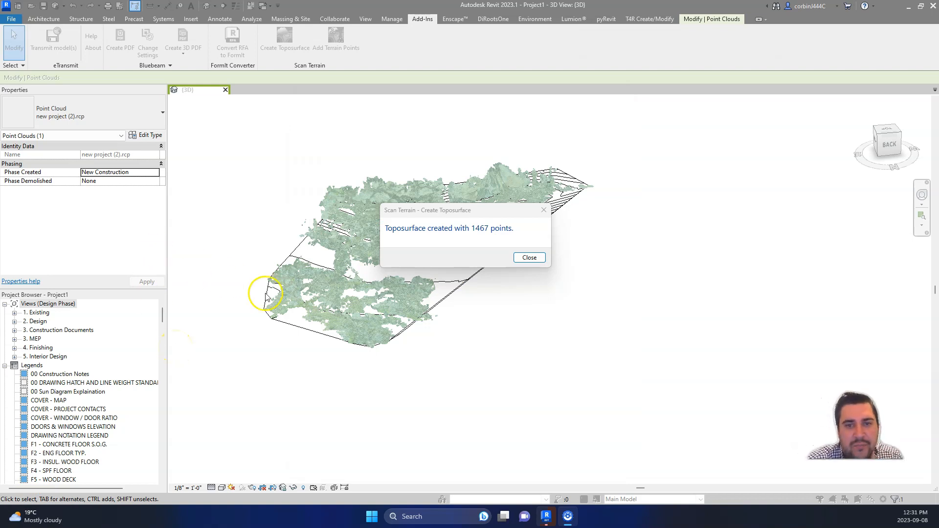
{"action": "left_click", "coordinate": [530, 260]}
{"action": "left_click", "coordinate": [529, 258]}
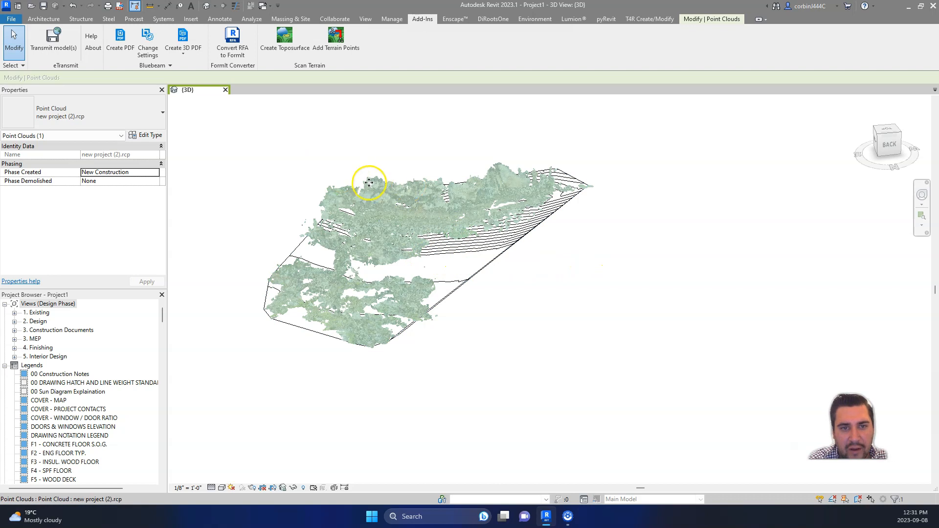
Temporarily hide the point cloud in the 3D view and inspect the toposurface contours from another angle.
{"action": "key", "text": "Escape"}
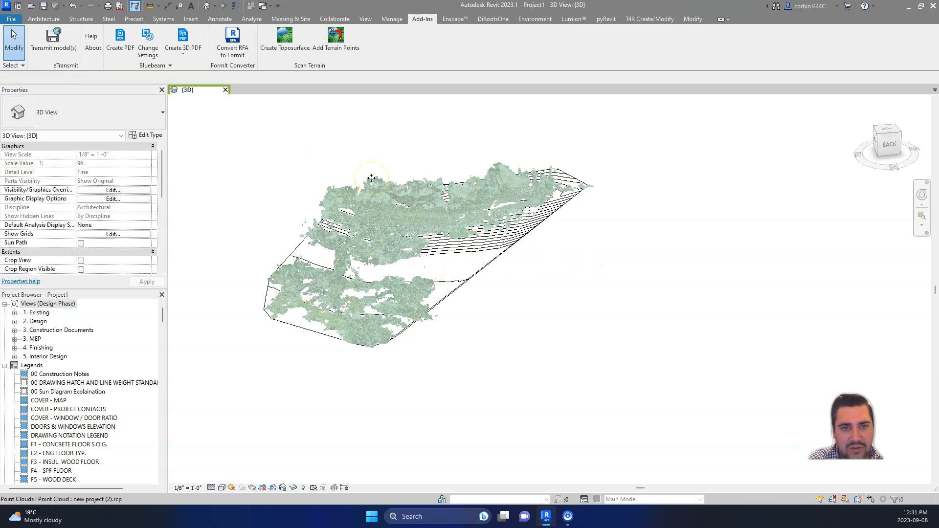
{"action": "left_click", "coordinate": [370, 182]}
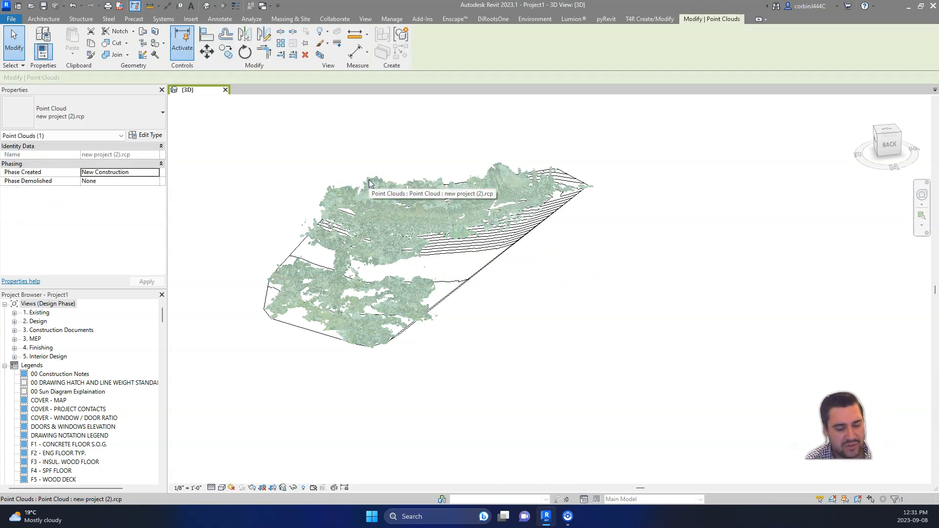
{"action": "key", "text": "Escape"}
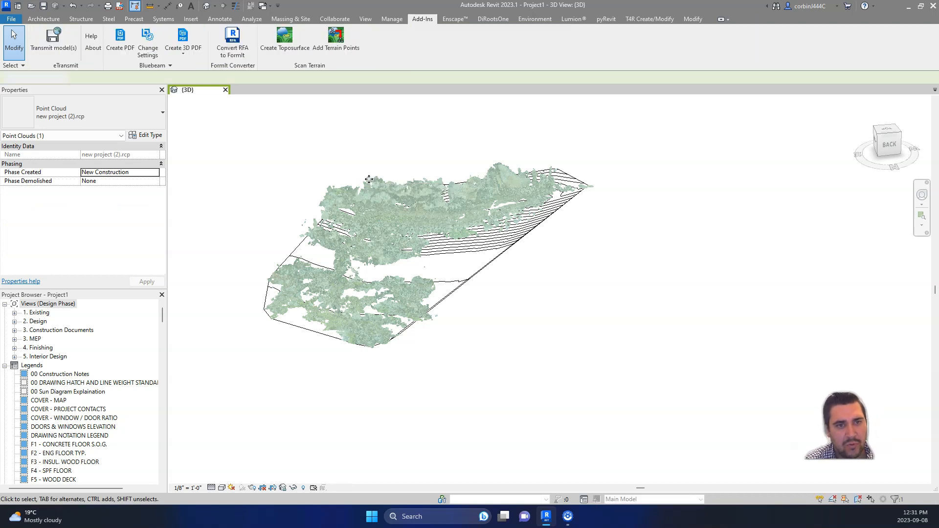
{"action": "key", "text": "h"}
{"action": "key", "text": "h"}
{"action": "middle_click_drag", "start_coordinate": [399, 199], "coordinate": [688, 279], "text": "shift"}
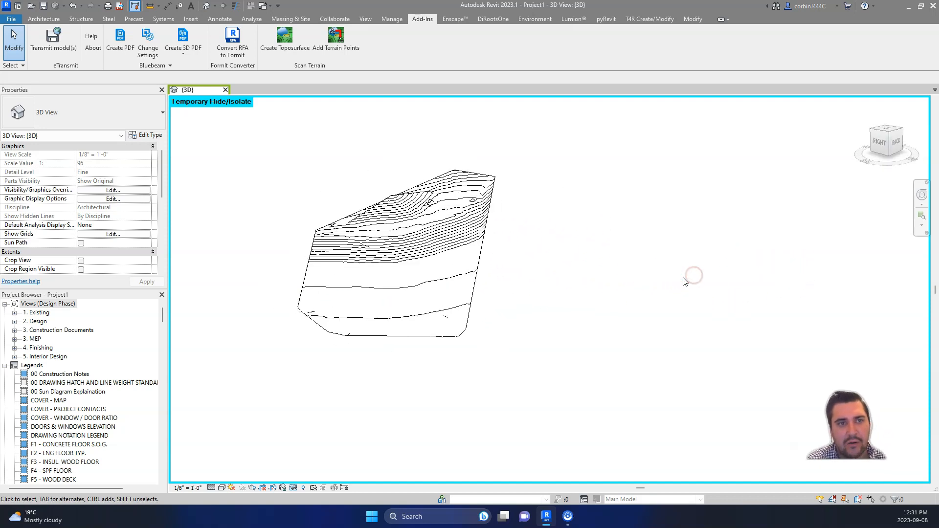